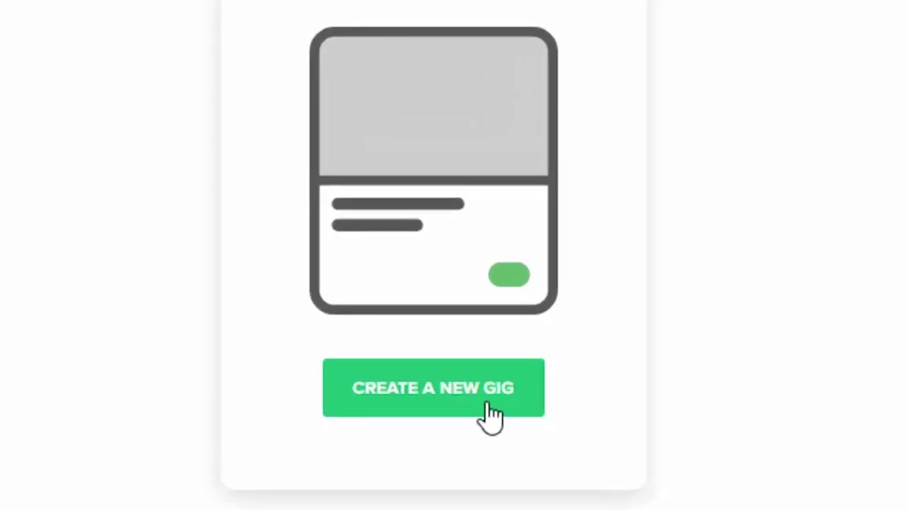
Create a new gig titled "I will do professional video editing" with the search tags "video editor" and "video editing"
{"action": "left_click", "coordinate": [492, 416]}
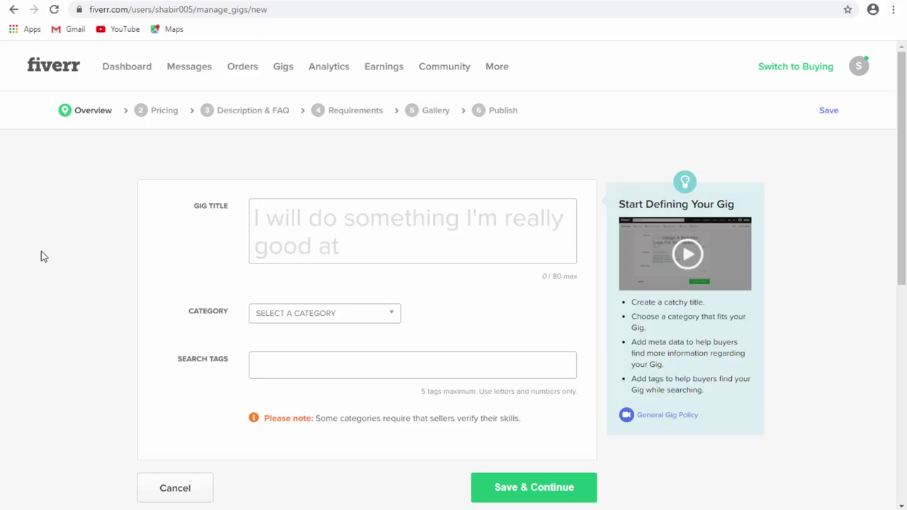
{"action": "mouse_move", "coordinate": [175, 225]}
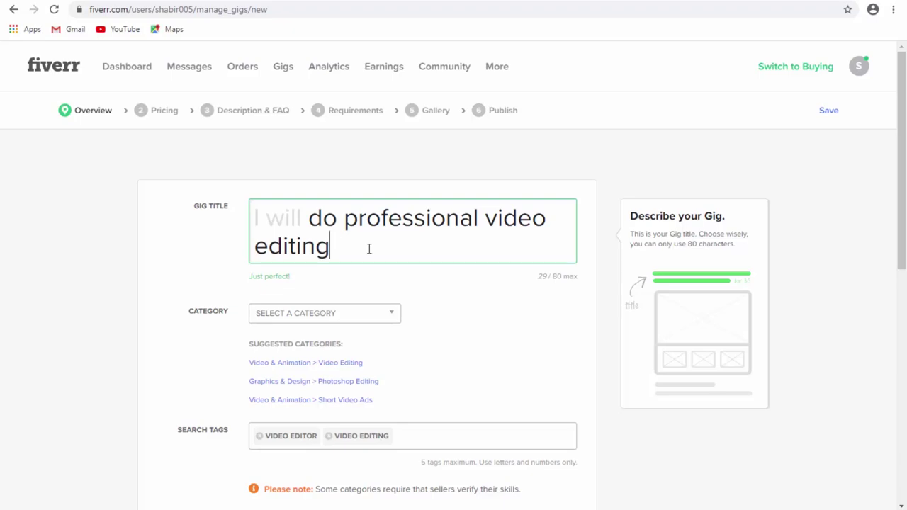
{"action": "mouse_move", "coordinate": [207, 317]}
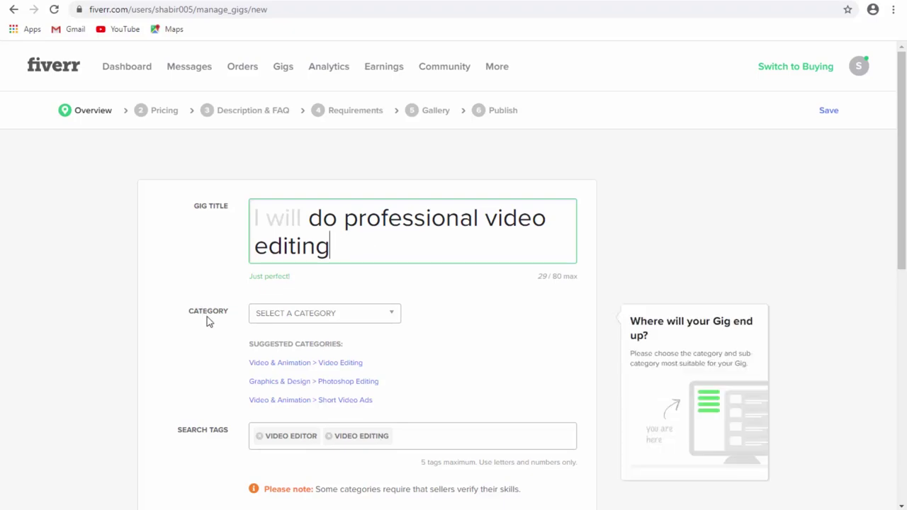
Set the gig's category to Video & Animation and its subcategory to Video Editing
{"action": "left_click", "coordinate": [305, 323]}
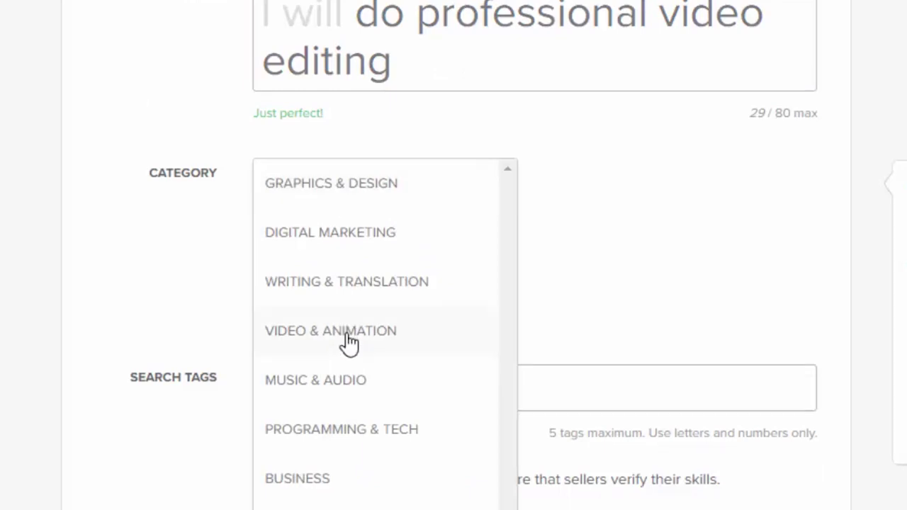
{"action": "left_click", "coordinate": [350, 341]}
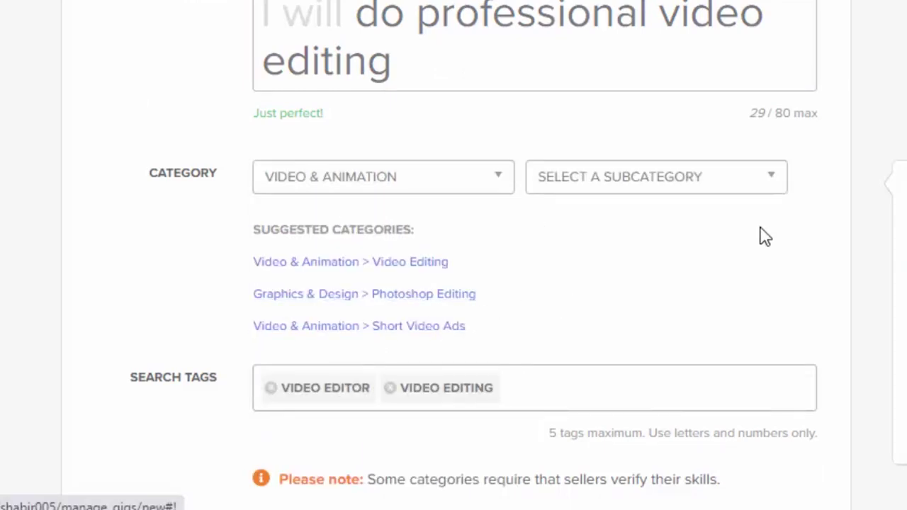
{"action": "left_click", "coordinate": [730, 185]}
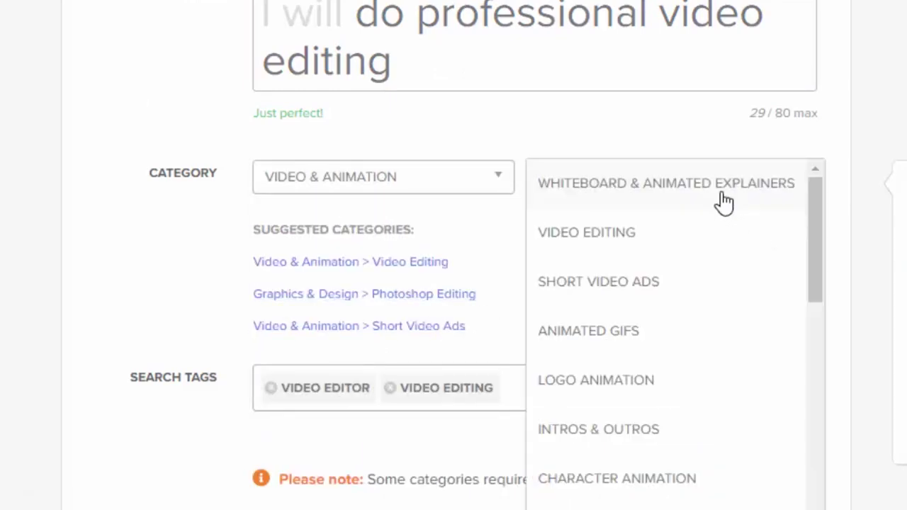
{"action": "left_click", "coordinate": [637, 252]}
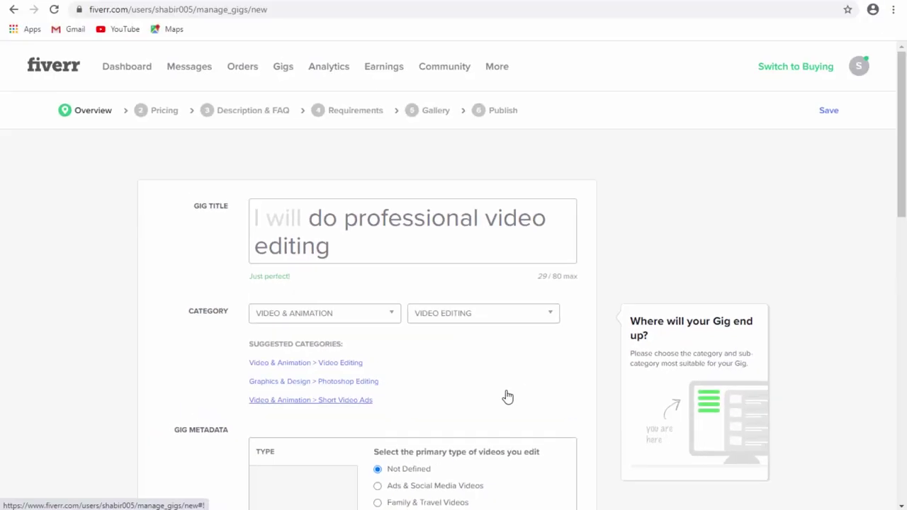
Choose Explainer Videos as the primary type of videos edited and save the gig overview
{"action": "scroll", "coordinate": [506, 397], "scroll_direction": "down", "scroll_amount": 2}
{"action": "scroll", "coordinate": [506, 389], "scroll_direction": "down", "scroll_amount": 1}
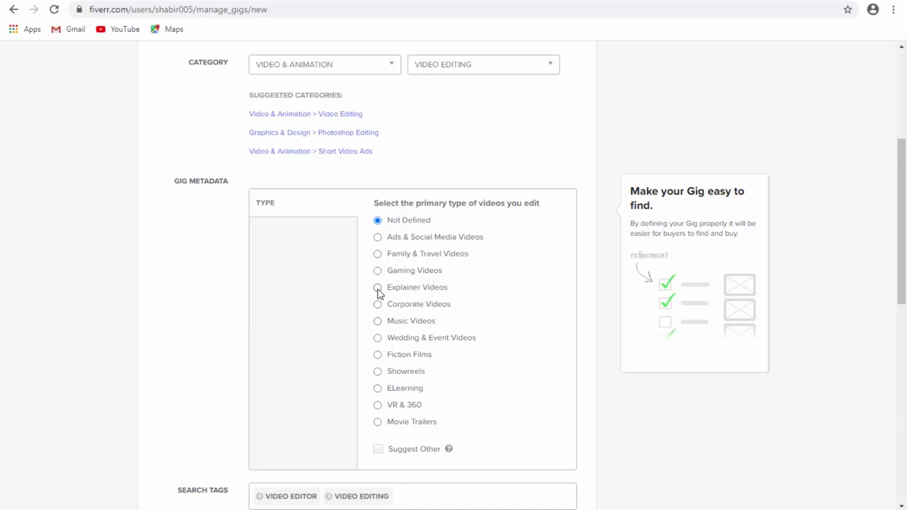
{"action": "left_click", "coordinate": [378, 288]}
{"action": "scroll", "coordinate": [496, 319], "scroll_direction": "down", "scroll_amount": 2}
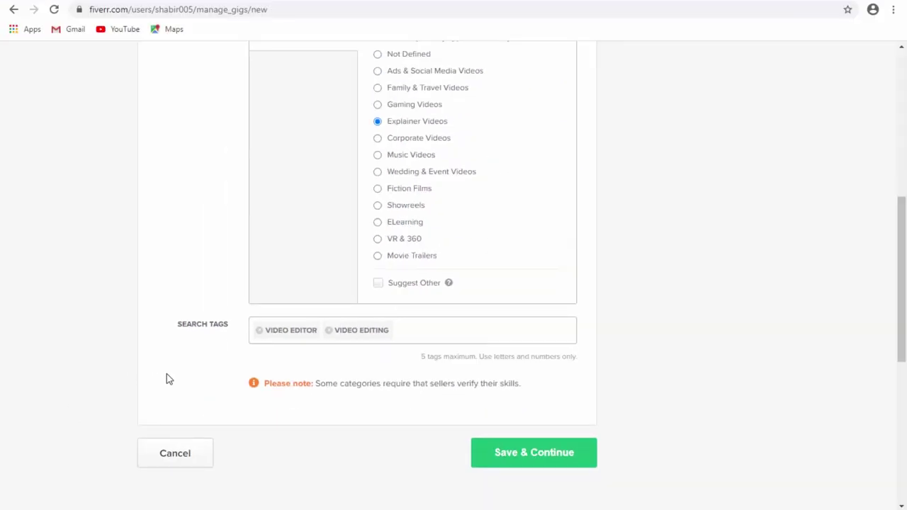
{"action": "mouse_move", "coordinate": [188, 374]}
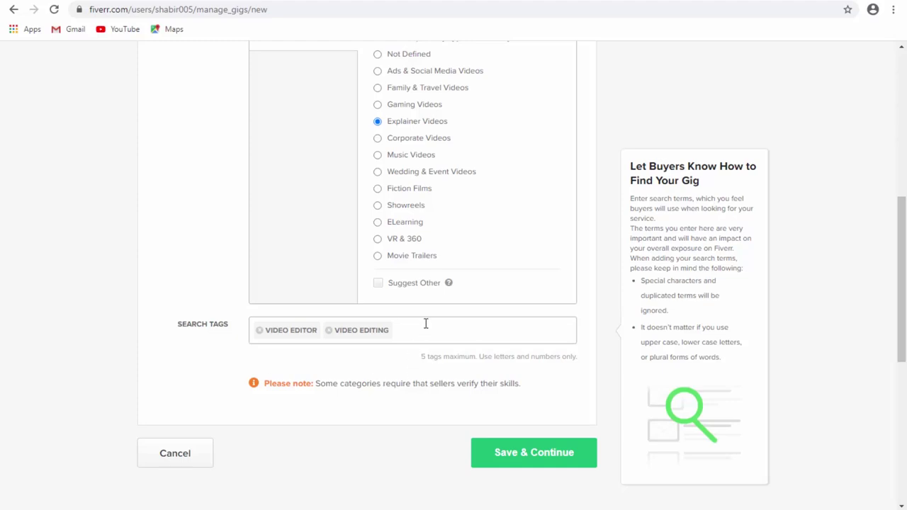
{"action": "left_click", "coordinate": [509, 469]}
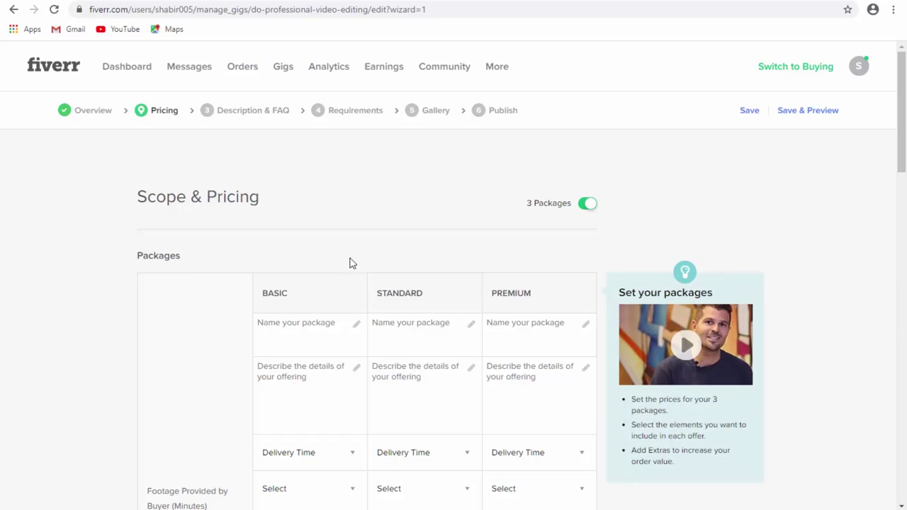
Define Silver, Gold and Diamond packages with 1, 2 and 3 days' delivery at $15, $20 and $30, and save the pricing without extra services
{"action": "left_click", "coordinate": [314, 366]}
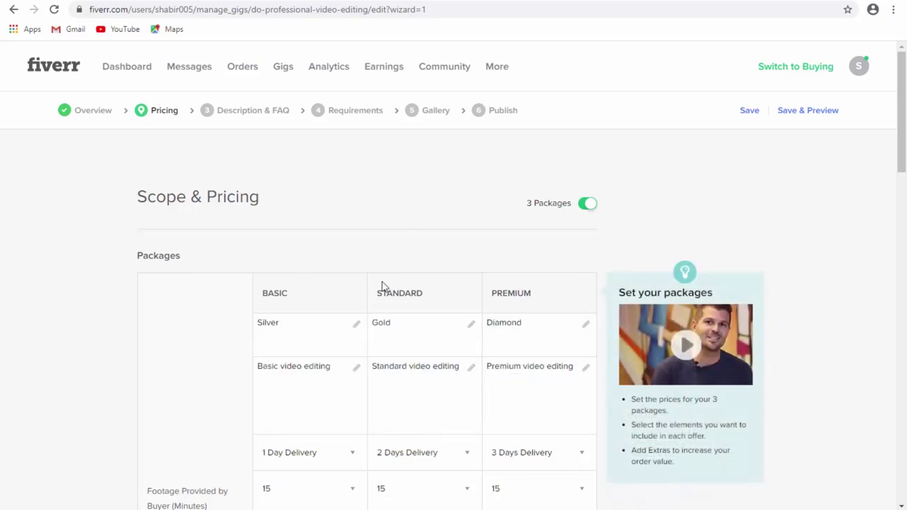
{"action": "left_click_drag", "start_coordinate": [903, 133], "coordinate": [904, 188]}
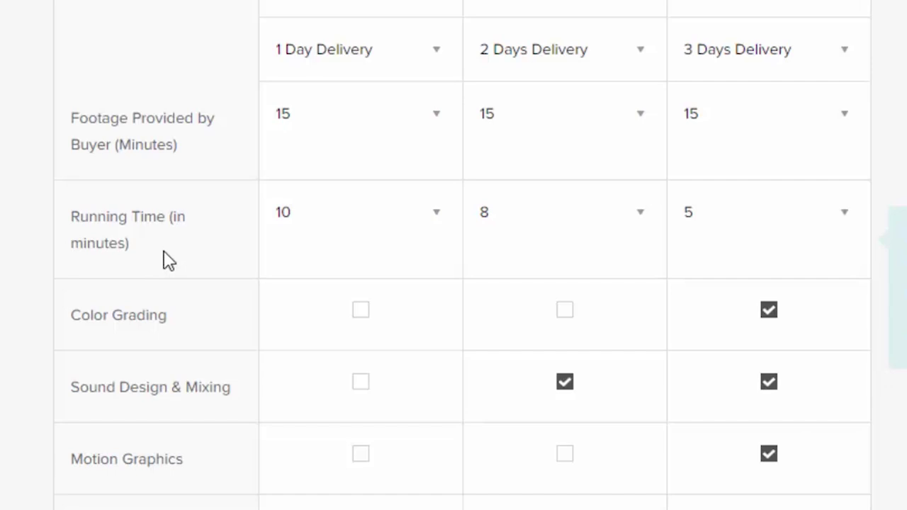
{"action": "scroll", "coordinate": [165, 261], "scroll_direction": "down", "scroll_amount": 1}
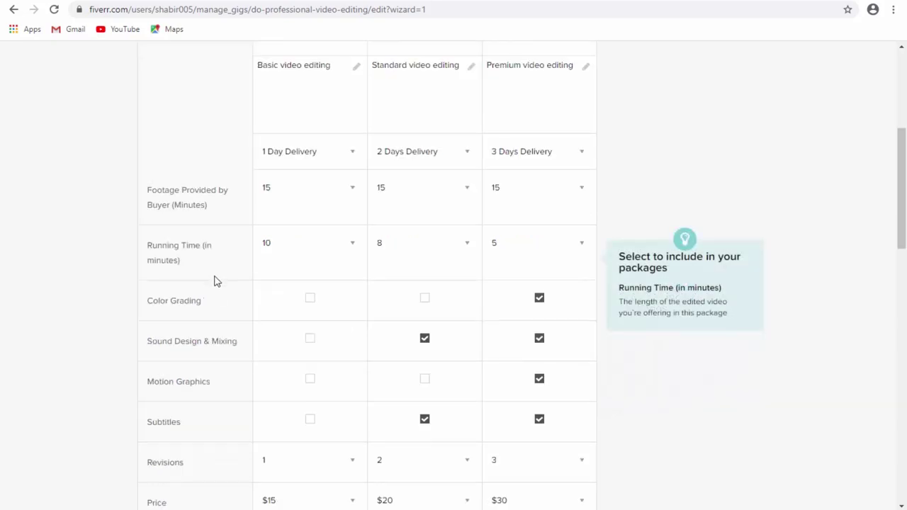
{"action": "scroll", "coordinate": [216, 280], "scroll_direction": "down", "scroll_amount": 1}
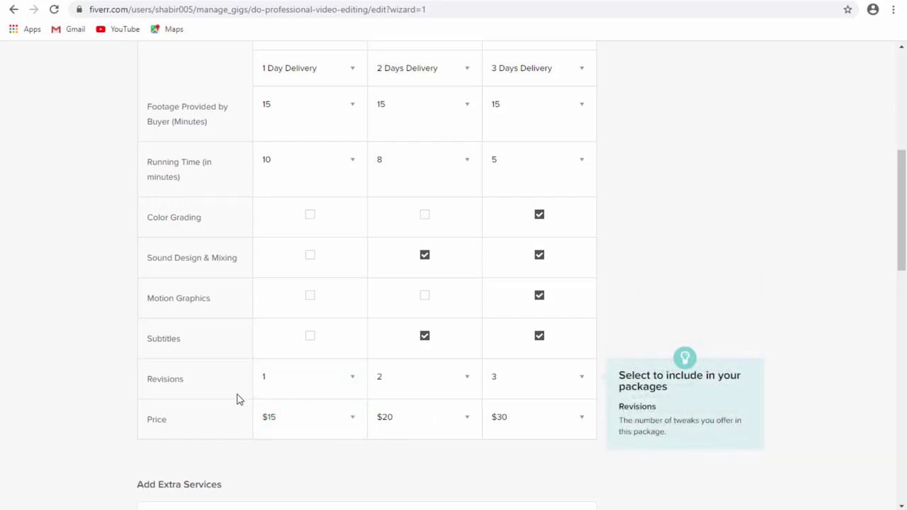
{"action": "scroll", "coordinate": [238, 399], "scroll_direction": "down", "scroll_amount": 6}
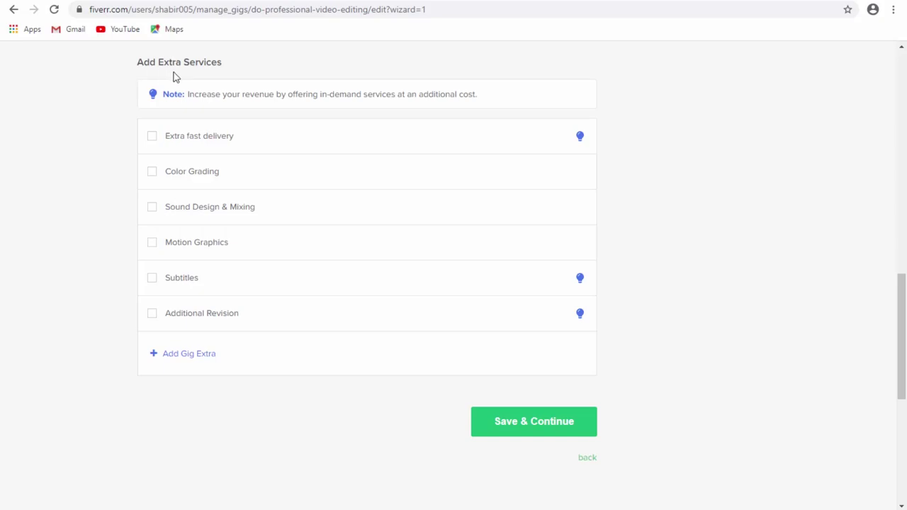
{"action": "mouse_move", "coordinate": [195, 146]}
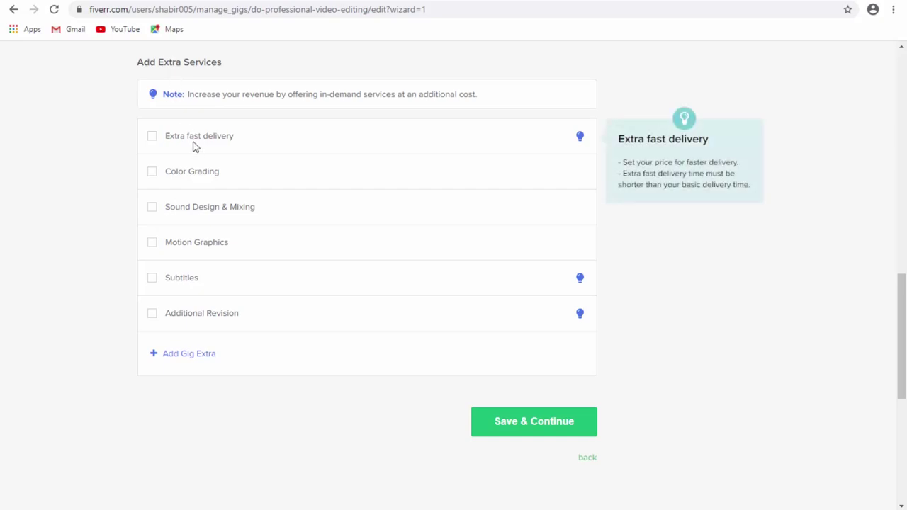
{"action": "left_click", "coordinate": [532, 429]}
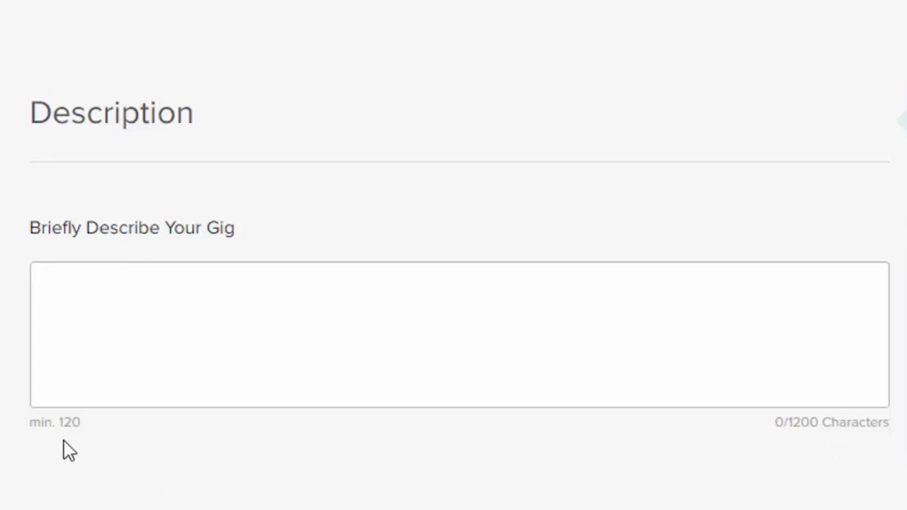
Describe the gig as professional video editing with a bulleted list of explainer, chroma key, news, learning and cinematic videos, and save the description
{"action": "left_click", "coordinate": [164, 312]}
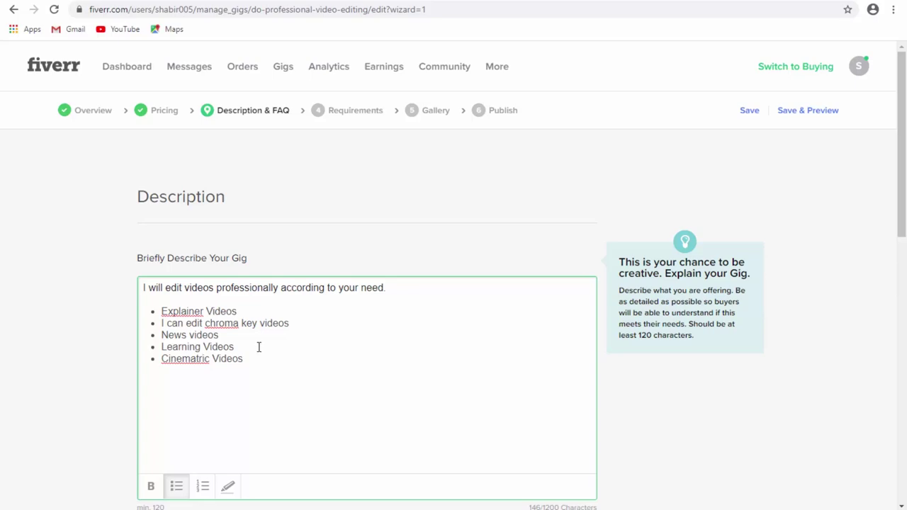
{"action": "scroll", "coordinate": [259, 349], "scroll_direction": "down", "scroll_amount": 5}
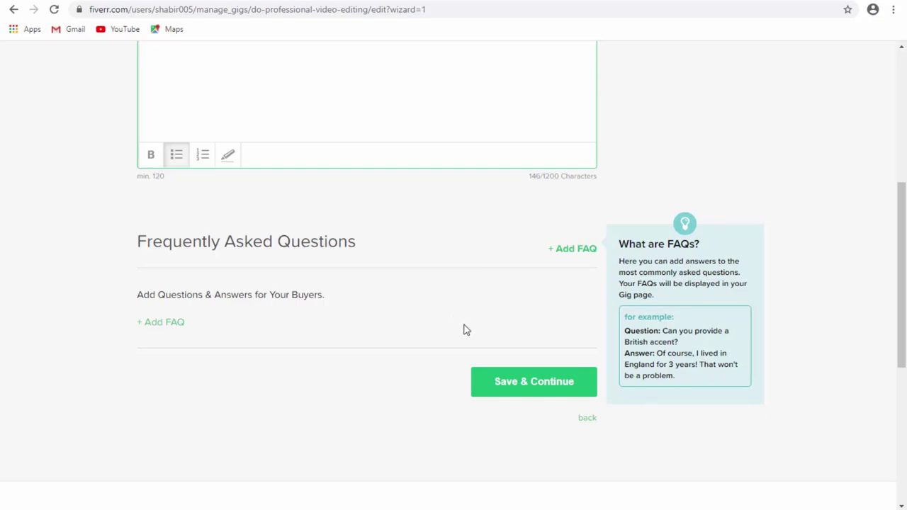
{"action": "left_click", "coordinate": [504, 391]}
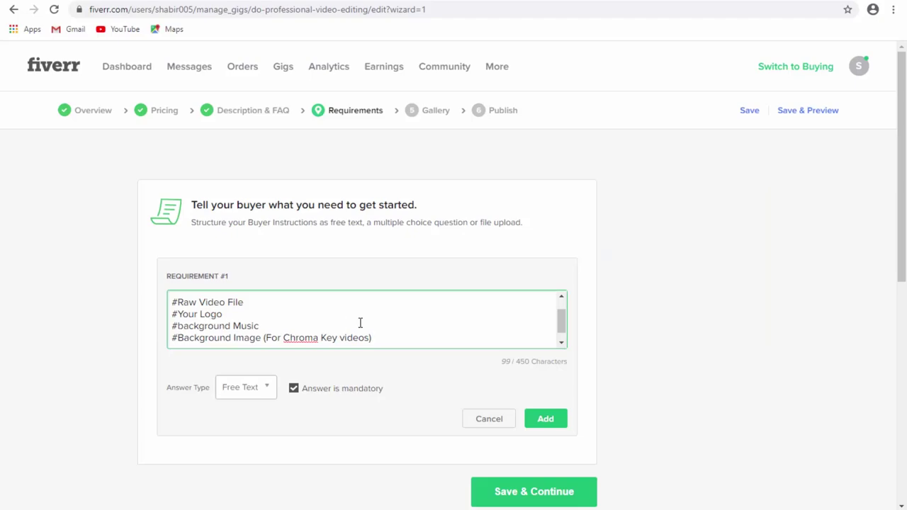
Add a mandatory free-text requirement asking for the raw video file, logo, background music and chroma key background image, and save the requirements
{"action": "left_click", "coordinate": [546, 419]}
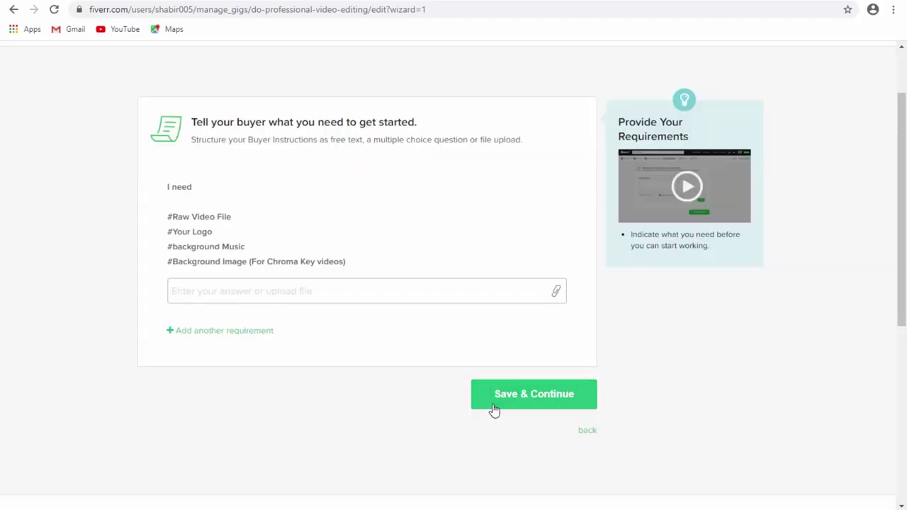
{"action": "left_click", "coordinate": [497, 407]}
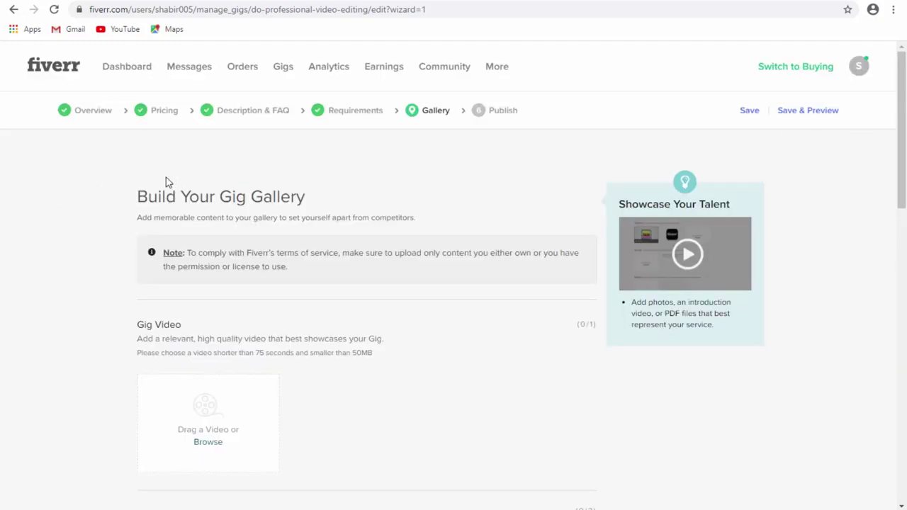
Upload "Sample video.mp4" as the gig video and a "Professional Video Editing" image as the primary gig photo
{"action": "scroll", "coordinate": [89, 314], "scroll_direction": "down", "scroll_amount": 2}
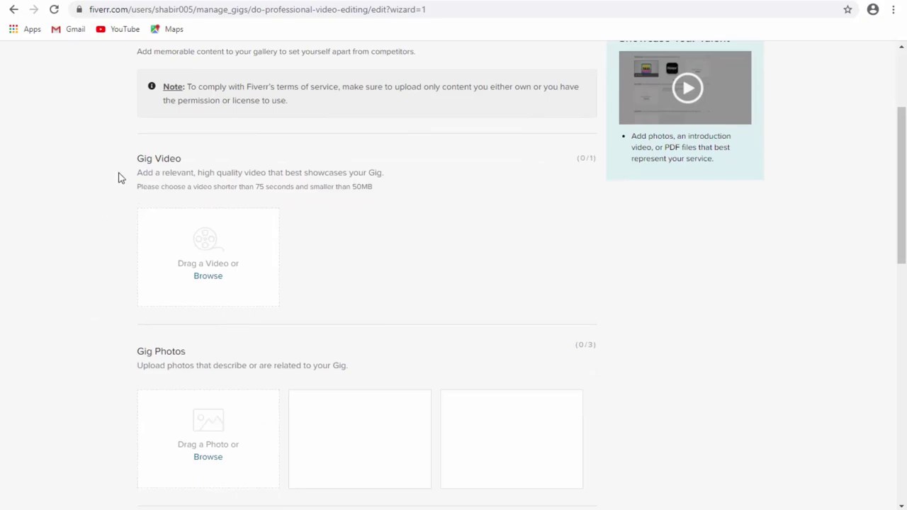
{"action": "mouse_move", "coordinate": [149, 171]}
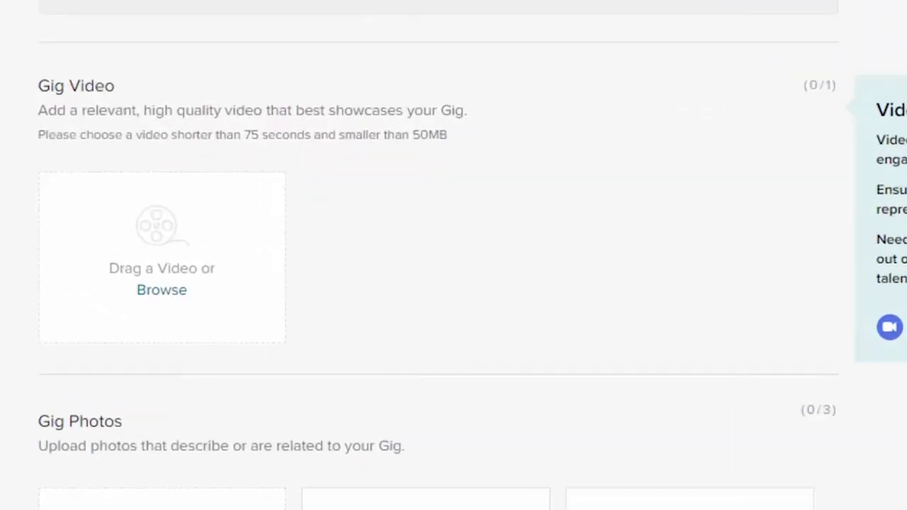
{"action": "scroll", "coordinate": [118, 255], "scroll_direction": "down", "scroll_amount": 5}
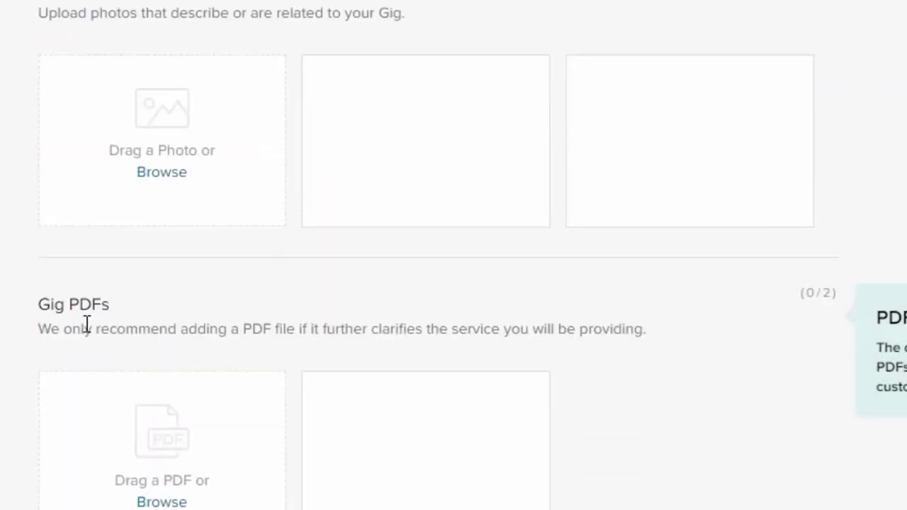
{"action": "scroll", "coordinate": [86, 325], "scroll_direction": "up", "scroll_amount": 5}
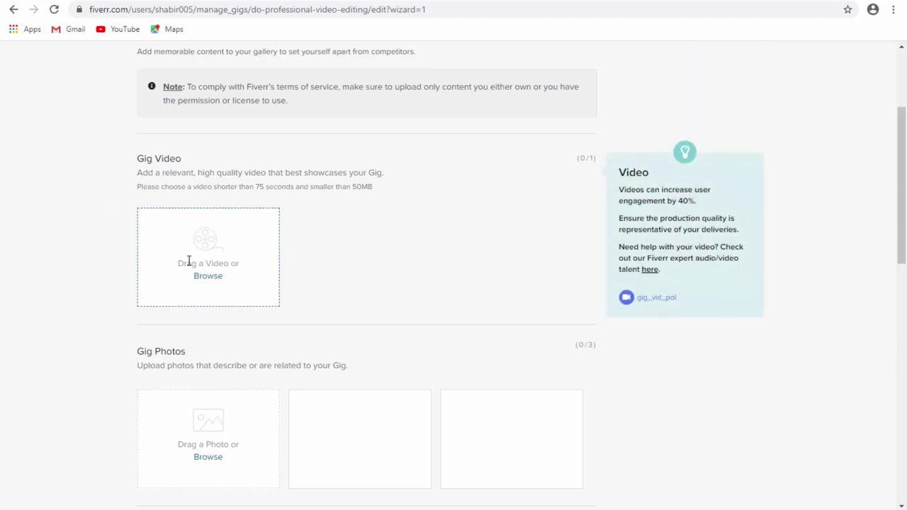
{"action": "scroll", "coordinate": [187, 260], "scroll_direction": "down", "scroll_amount": 1}
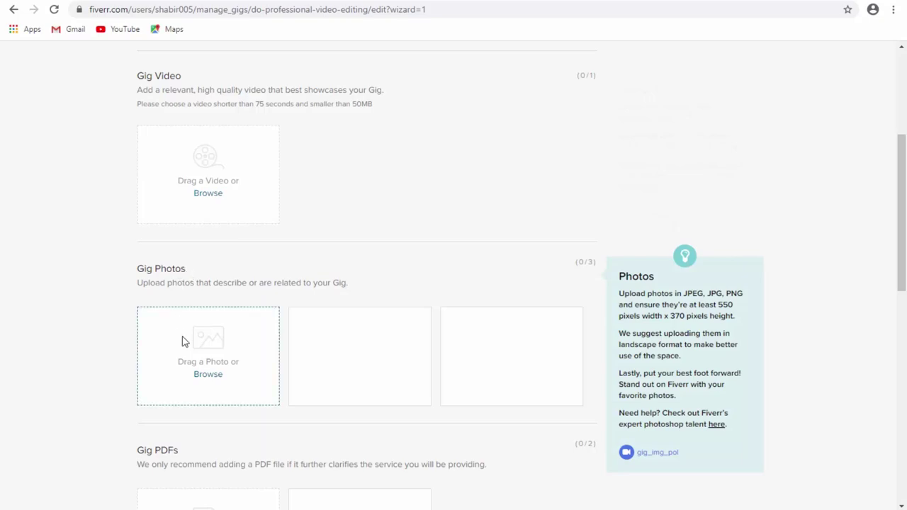
{"action": "scroll", "coordinate": [183, 342], "scroll_direction": "up", "scroll_amount": 2}
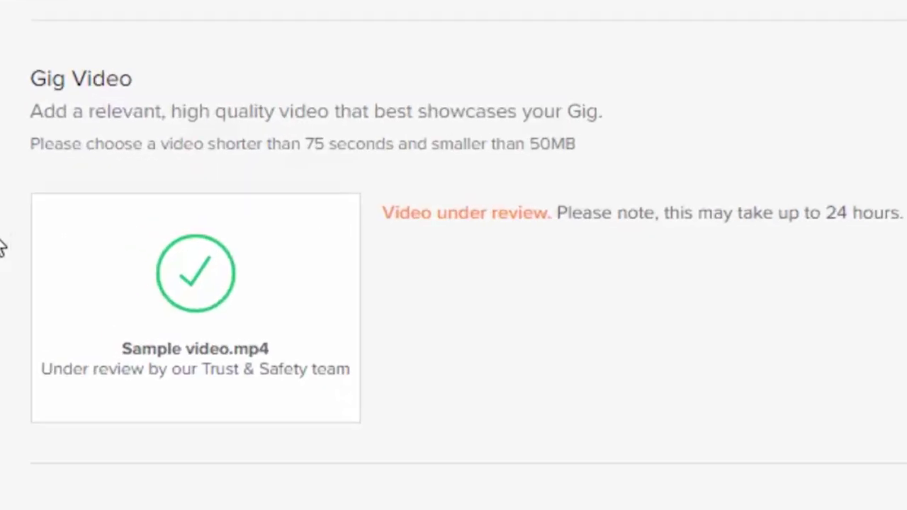
Accept the declaration that the gallery materials are self-made and save the gallery without PDFs
{"action": "scroll", "coordinate": [97, 239], "scroll_direction": "down", "scroll_amount": 2}
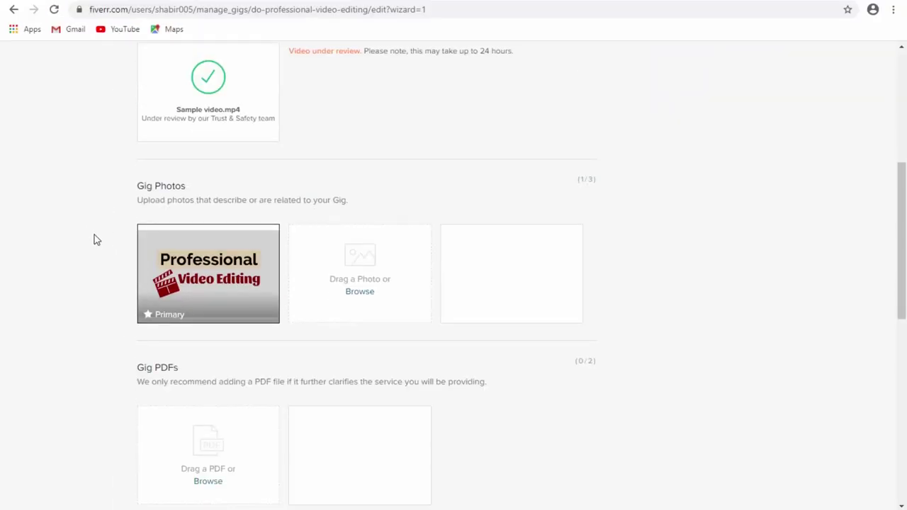
{"action": "scroll", "coordinate": [96, 241], "scroll_direction": "down", "scroll_amount": 3}
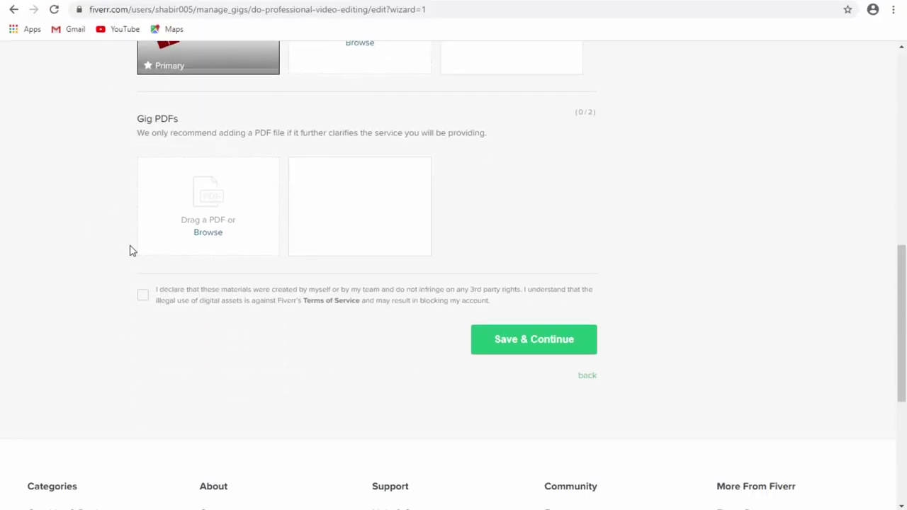
{"action": "left_click", "coordinate": [143, 296]}
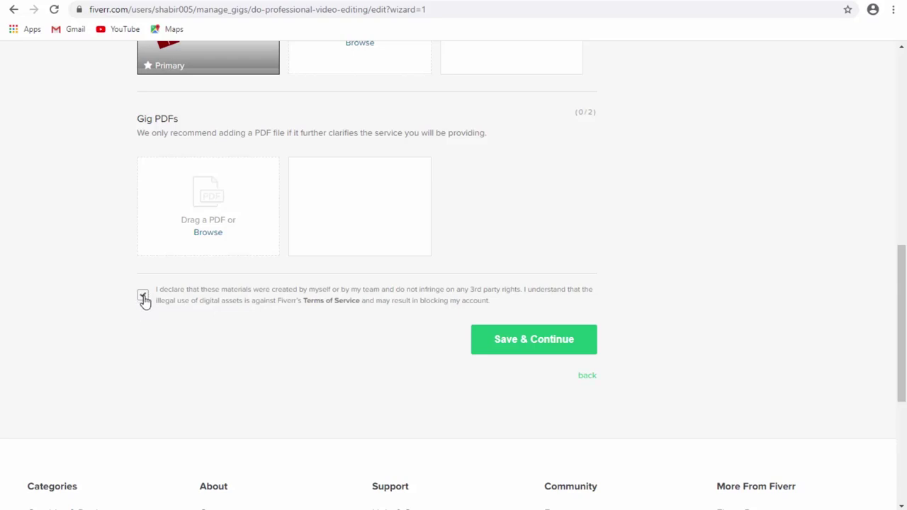
{"action": "left_click", "coordinate": [522, 352]}
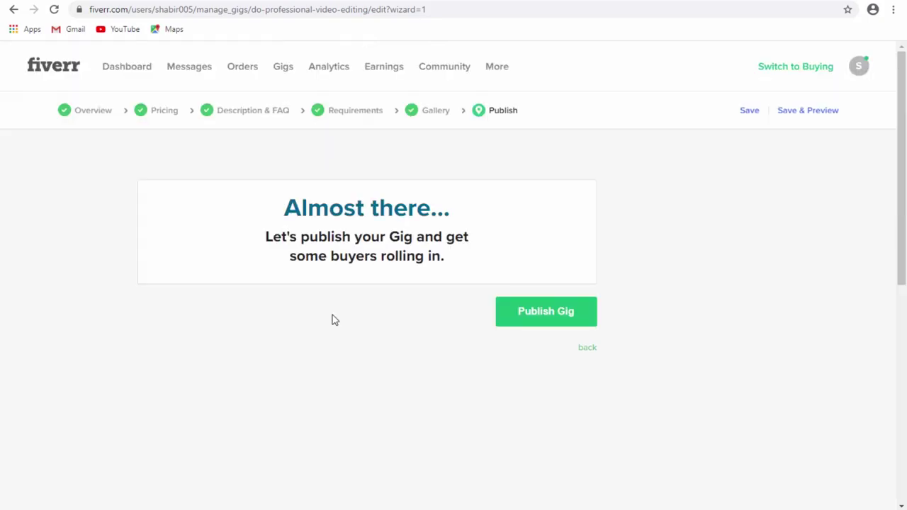
Publish the gig and finish the gig creation wizard
{"action": "left_click", "coordinate": [525, 320]}
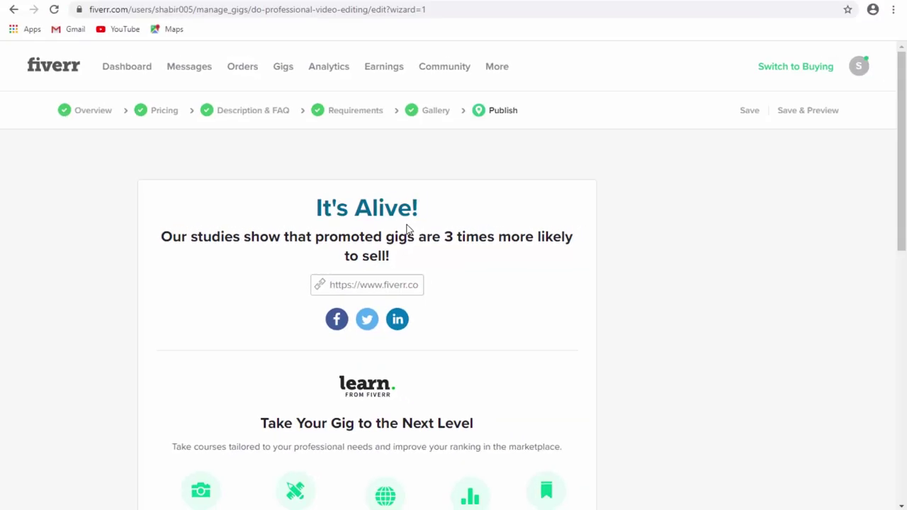
{"action": "scroll", "coordinate": [103, 292], "scroll_direction": "down", "scroll_amount": 6}
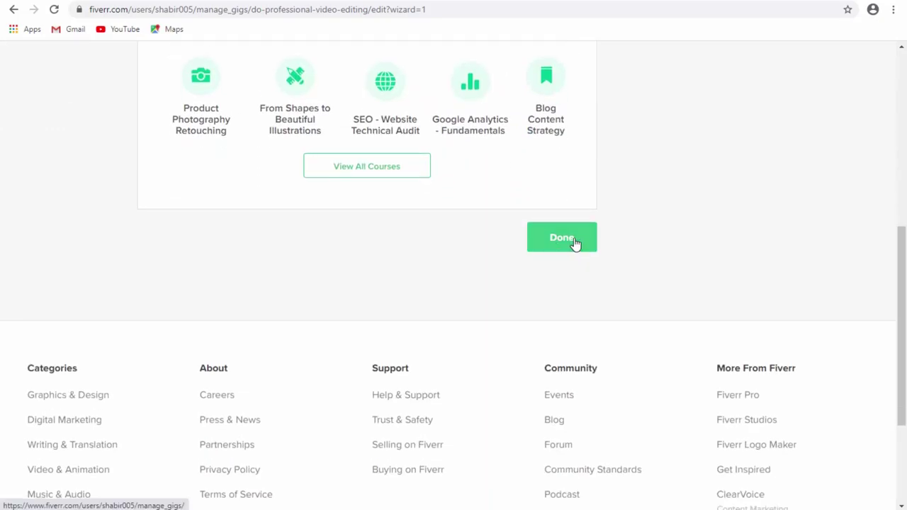
{"action": "left_click", "coordinate": [562, 239]}
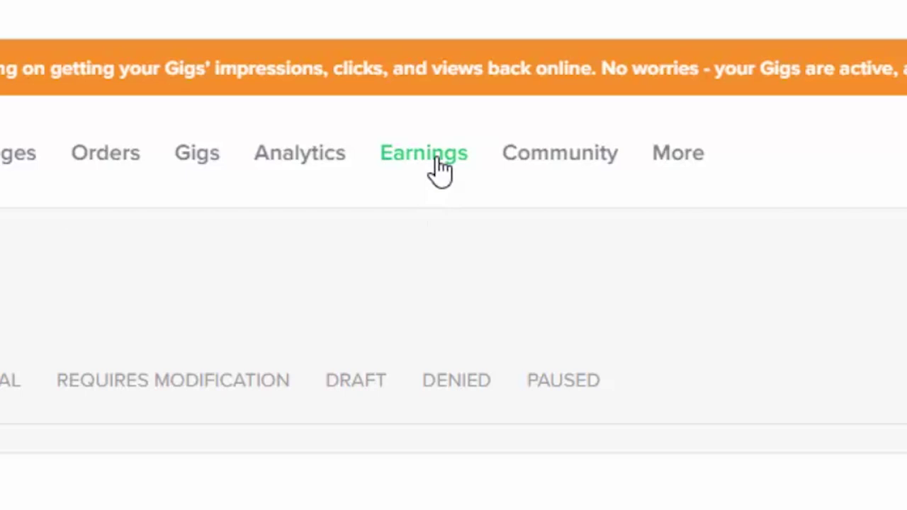
Review the earnings overview and the list of sales orders
{"action": "left_click", "coordinate": [438, 169]}
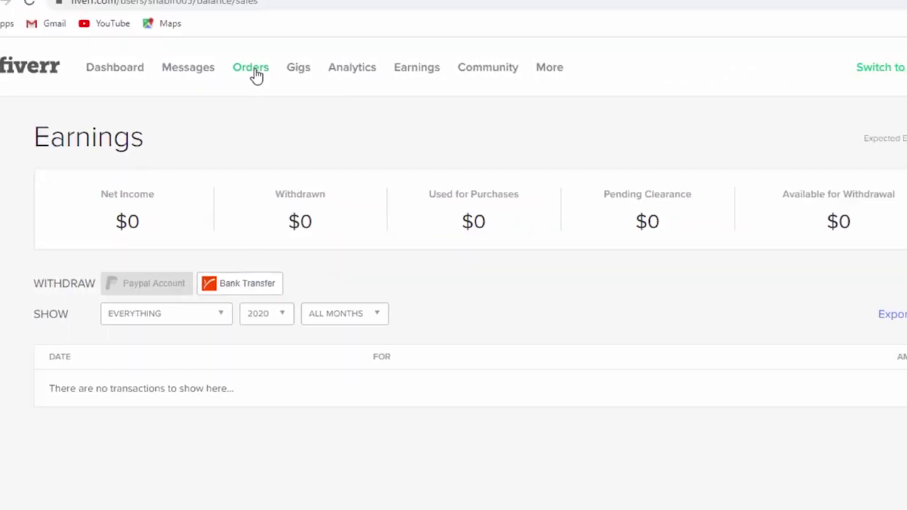
{"action": "left_click", "coordinate": [244, 68]}
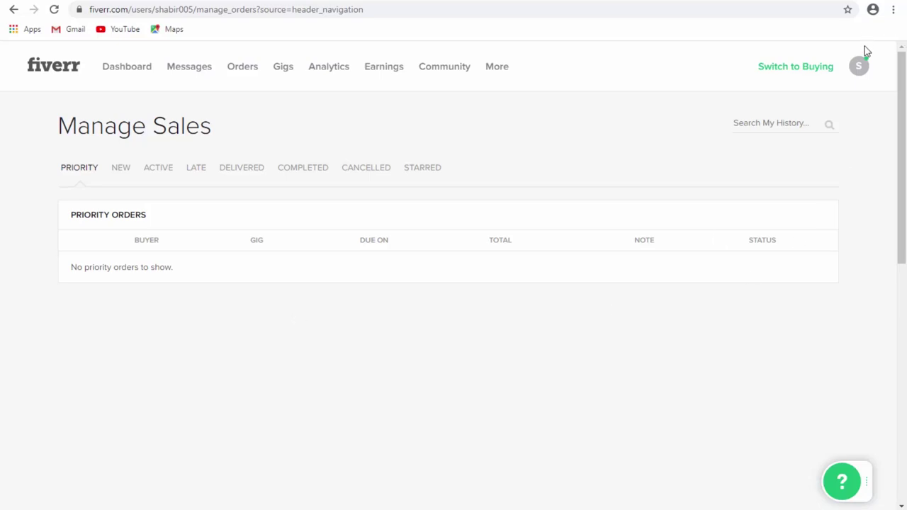
Open the seller's own profile page
{"action": "left_click", "coordinate": [855, 71]}
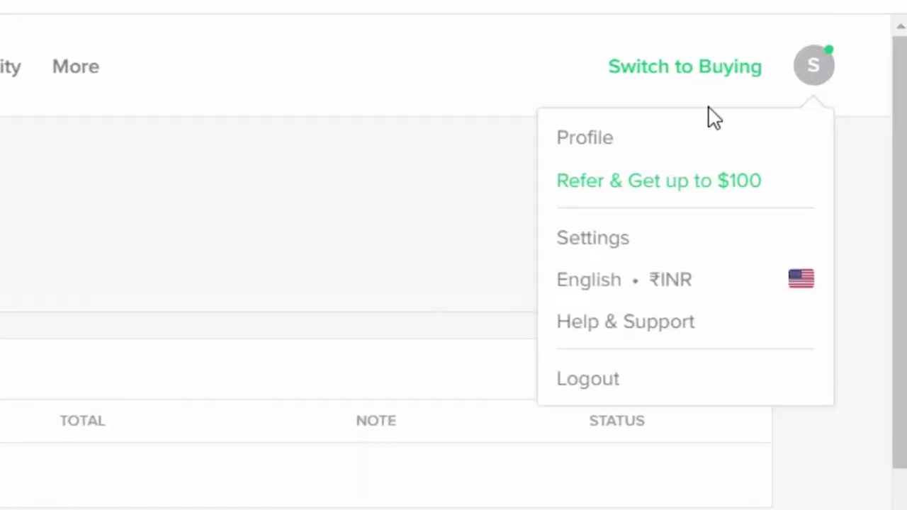
{"action": "left_click", "coordinate": [615, 144]}
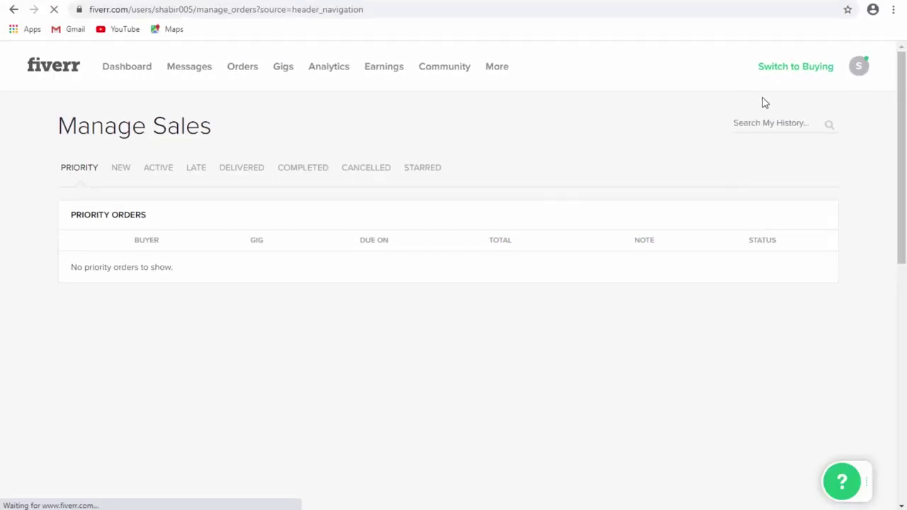